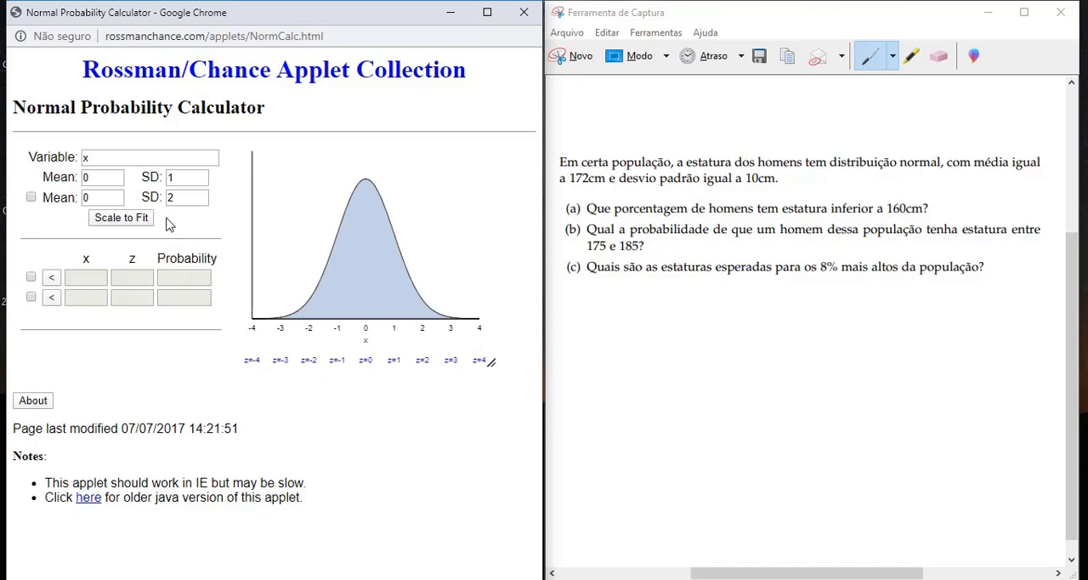
# - Name the variable of the normal distribution Estatura
pyautogui.click(140, 161)
pyautogui.press('BackSpace')
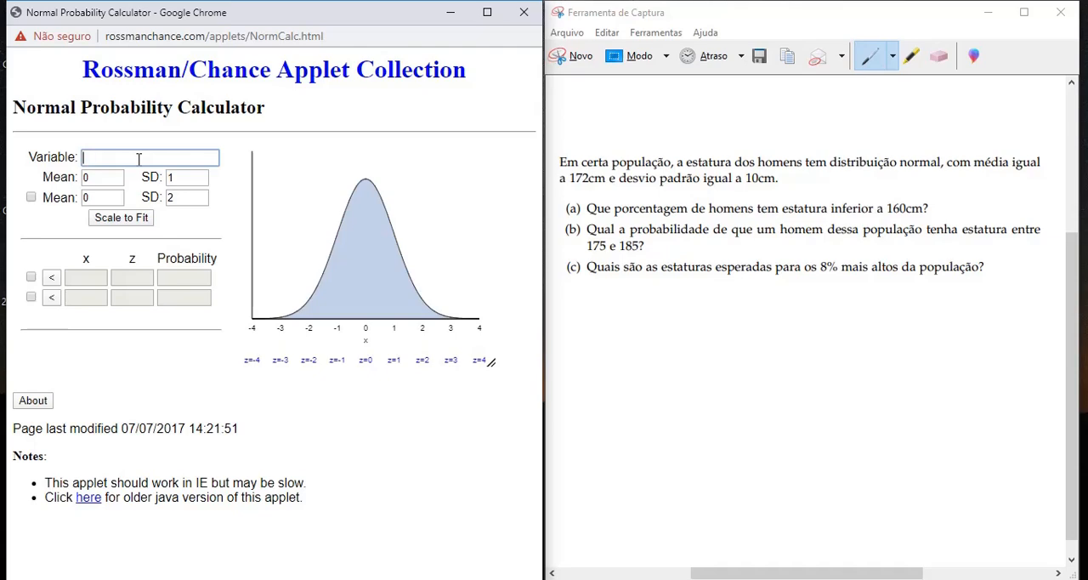
pyautogui.write('Estatura')
# - Set the first distribution's mean to 172 and standard deviation to 10, and rescale the graph to fit
pyautogui.moveTo(98, 177); pyautogui.dragTo(84, 180)
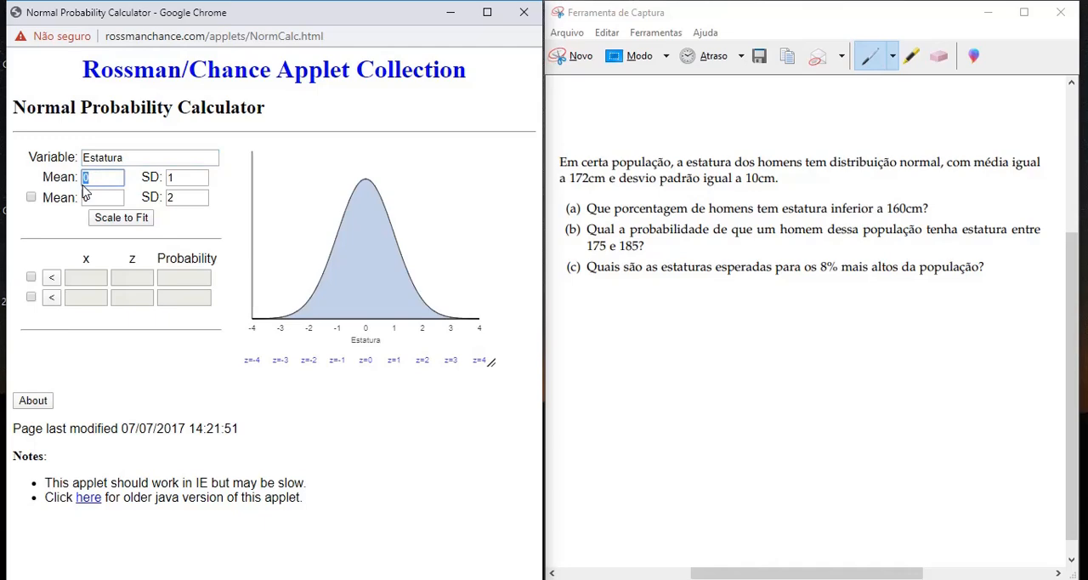
pyautogui.write('172')
pyautogui.moveTo(172, 177); pyautogui.dragTo(169, 178)
pyautogui.write('10')
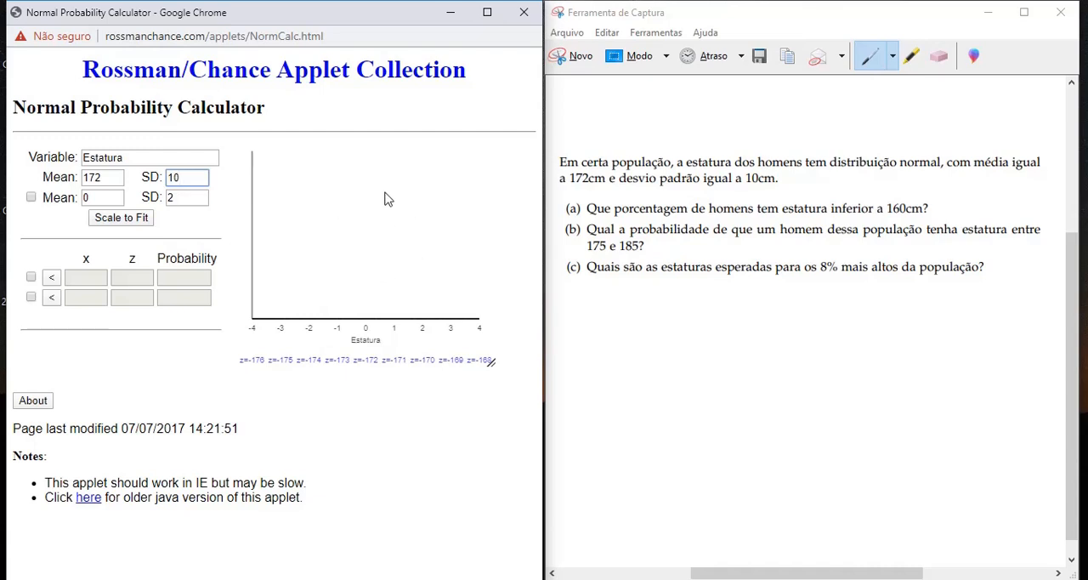
pyautogui.click(133, 222)
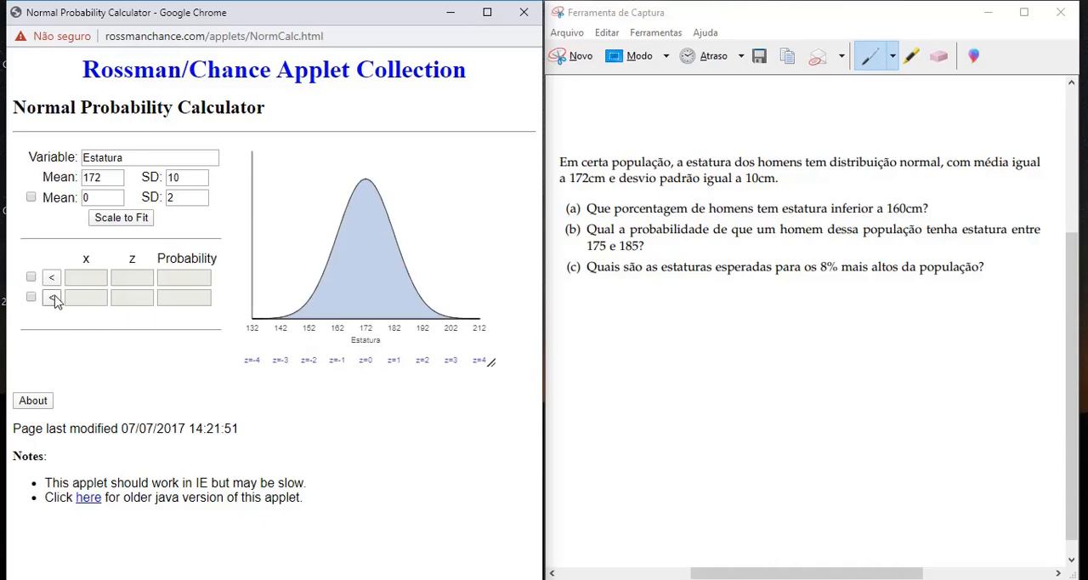
# - Enable the first bound and calculate the probability of a height below 160, checking its z-score and probability
pyautogui.click(30, 278)
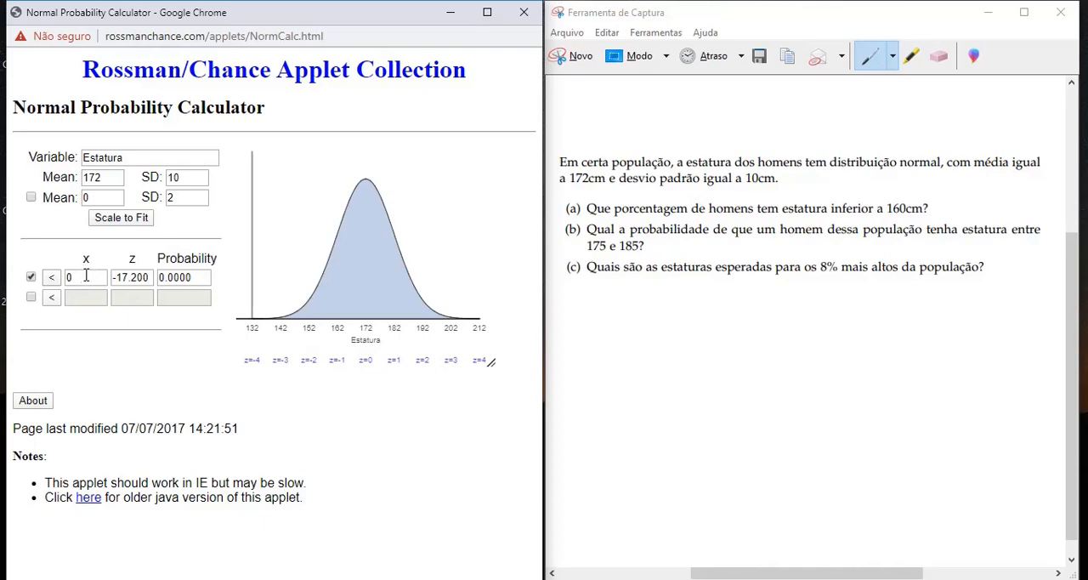
pyautogui.doubleClick(86, 276)
pyautogui.write('160')
pyautogui.press('Return')
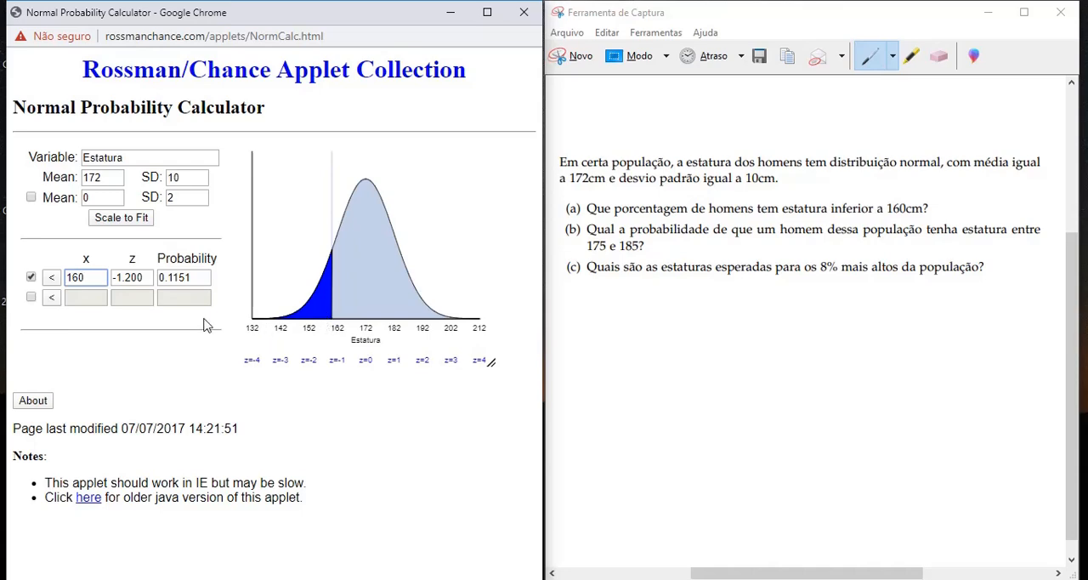
pyautogui.click(131, 278)
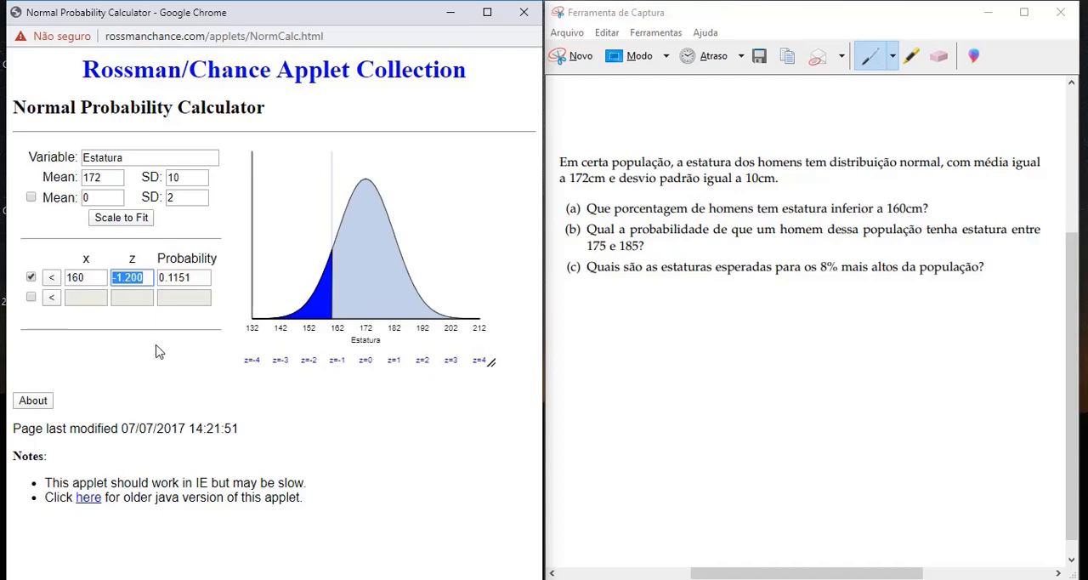
pyautogui.click(202, 276)
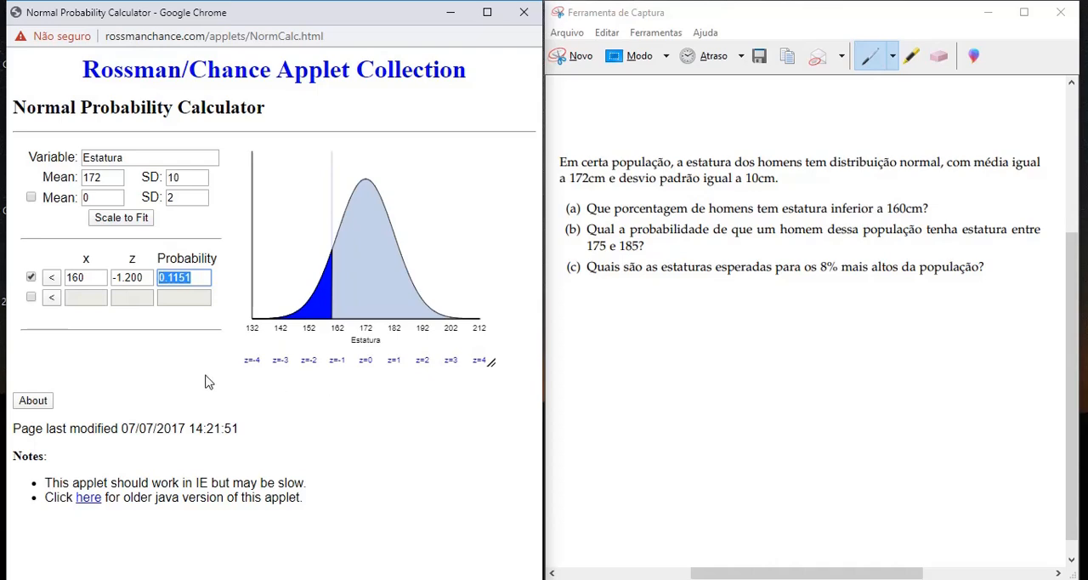
# - Enable the second bound and calculate the probability of a height above 175 and below 185
pyautogui.click(30, 297)
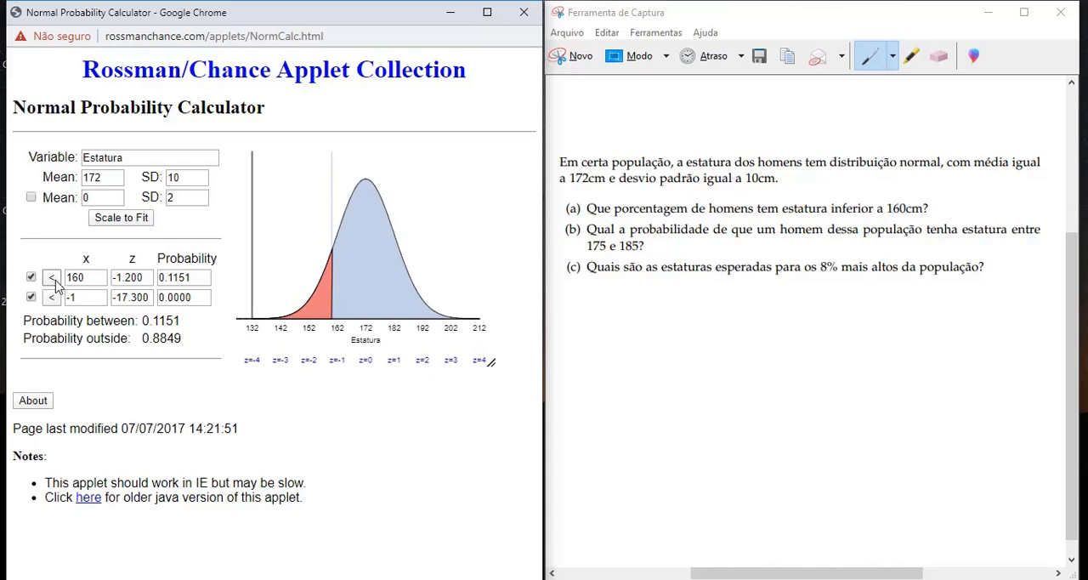
pyautogui.click(54, 283)
pyautogui.click(99, 277)
pyautogui.moveTo(99, 277); pyautogui.dragTo(61, 279)
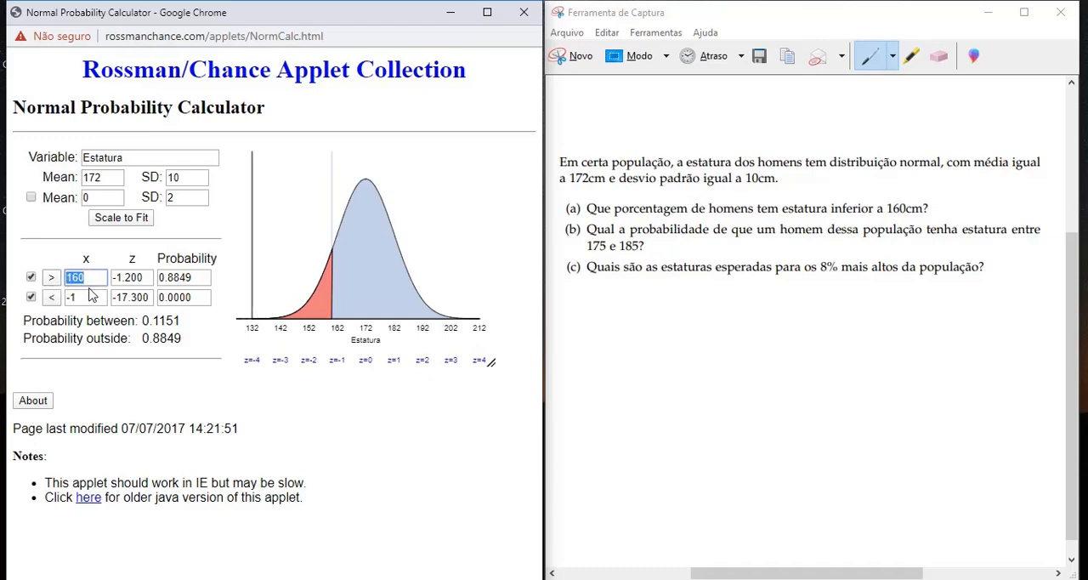
pyautogui.write('175')
pyautogui.moveTo(88, 296); pyautogui.dragTo(66, 299)
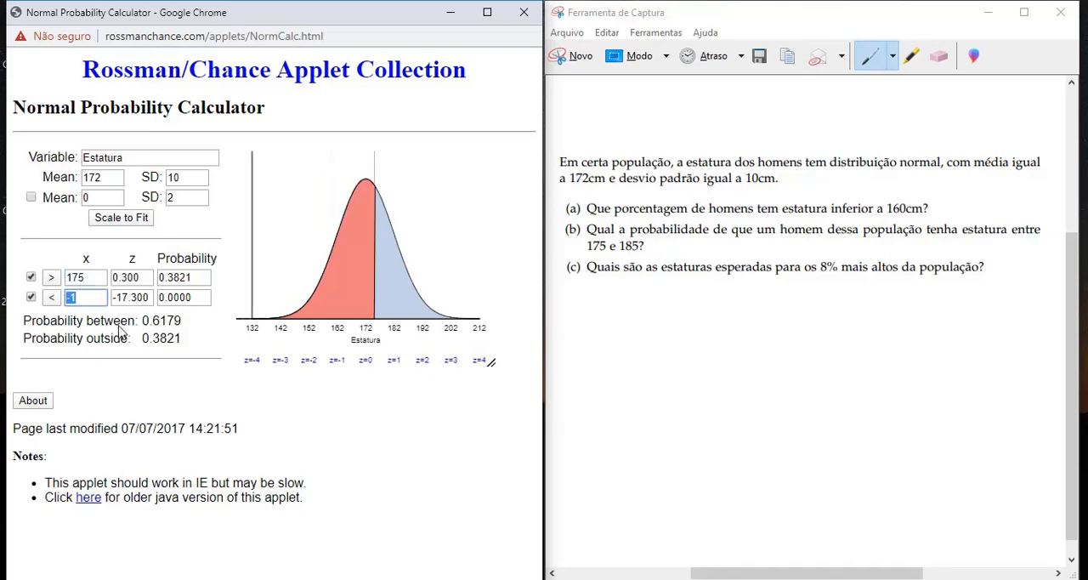
pyautogui.write('185')
pyautogui.press('Return')
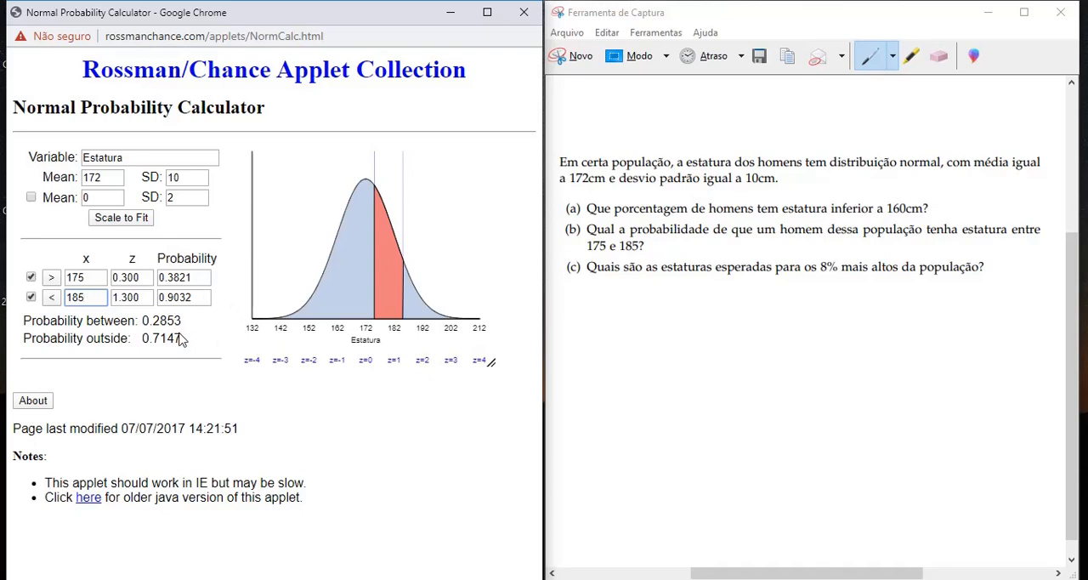
# - Examine the probabilities between and outside the two bounds, and the individual probability of each bound
pyautogui.moveTo(23, 321); pyautogui.dragTo(181, 321)
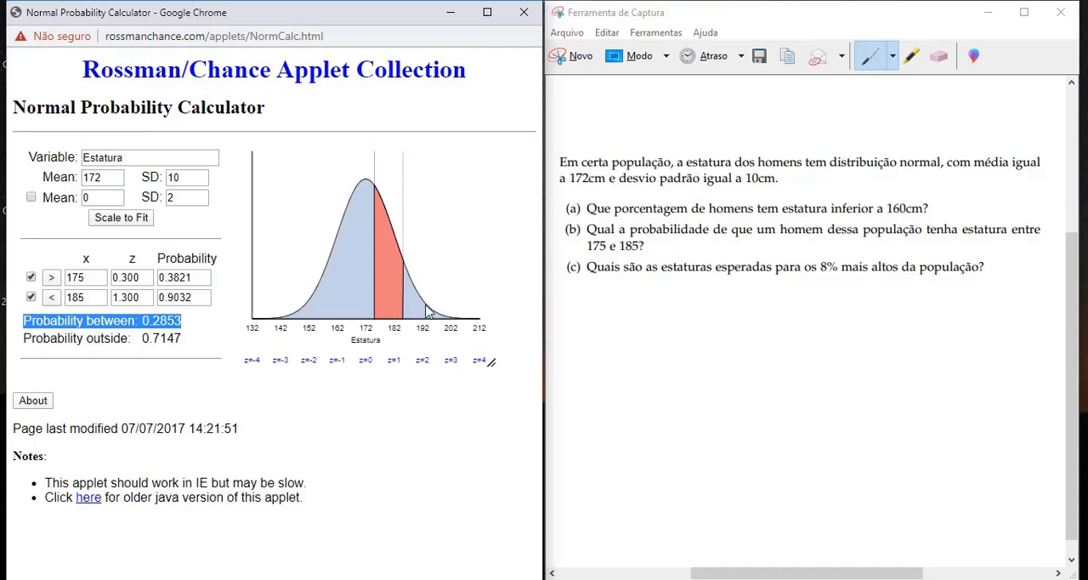
pyautogui.moveTo(142, 339); pyautogui.dragTo(179, 339)
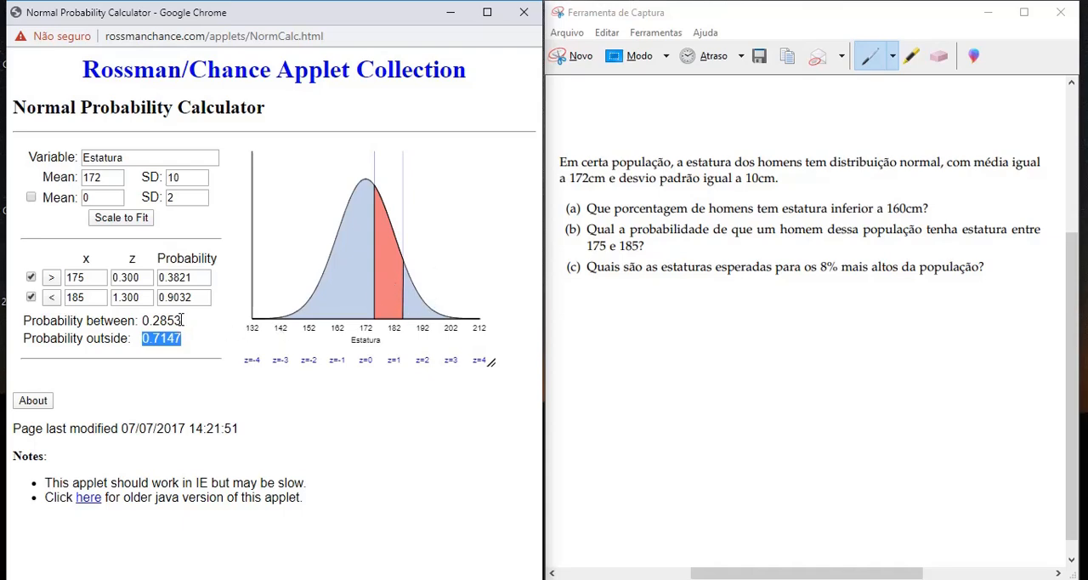
pyautogui.moveTo(181, 321)
pyautogui.mouseDown()
pyautogui.moveTo(142, 321)
pyautogui.moveTo(158, 339)
pyautogui.moveTo(183, 339)
pyautogui.mouseUp()
pyautogui.moveTo(196, 281); pyautogui.dragTo(158, 280)
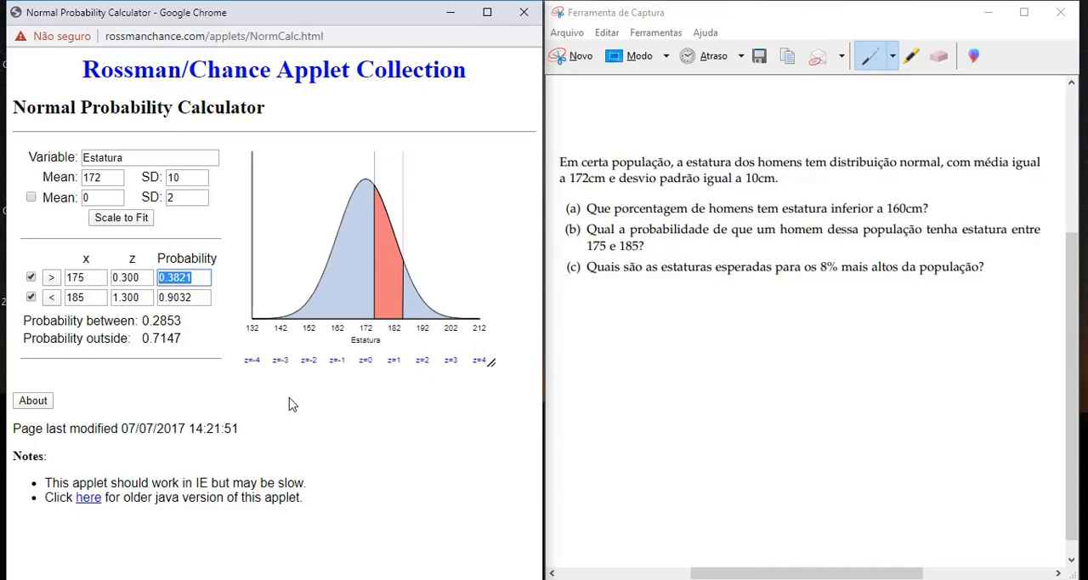
pyautogui.moveTo(203, 297); pyautogui.dragTo(159, 303)
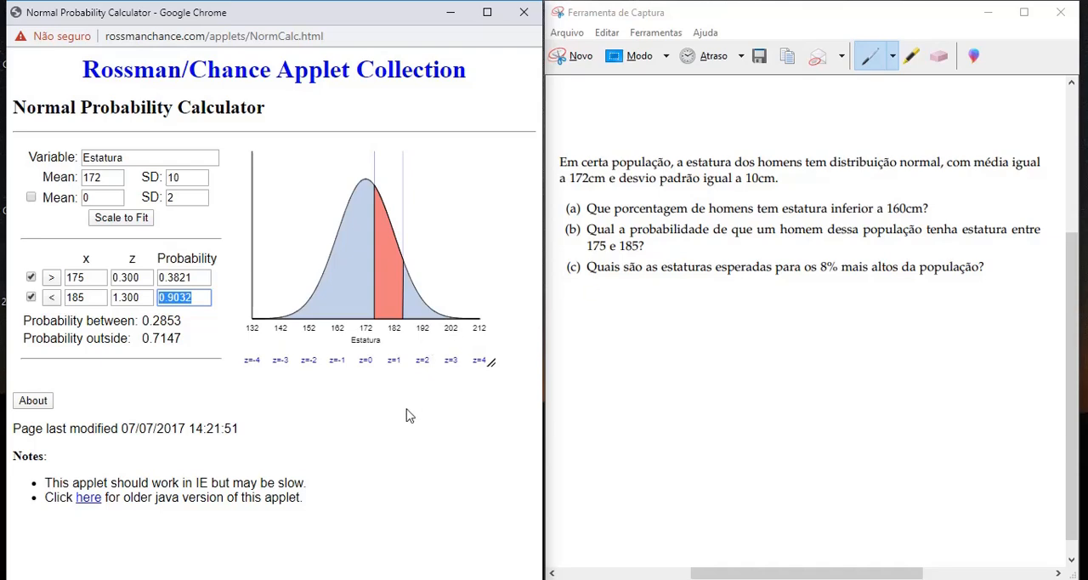
pyautogui.moveTo(97, 277); pyautogui.dragTo(68, 280)
pyautogui.moveTo(71, 280)
pyautogui.mouseDown()
pyautogui.moveTo(88, 281)
pyautogui.moveTo(67, 297)
pyautogui.mouseUp()
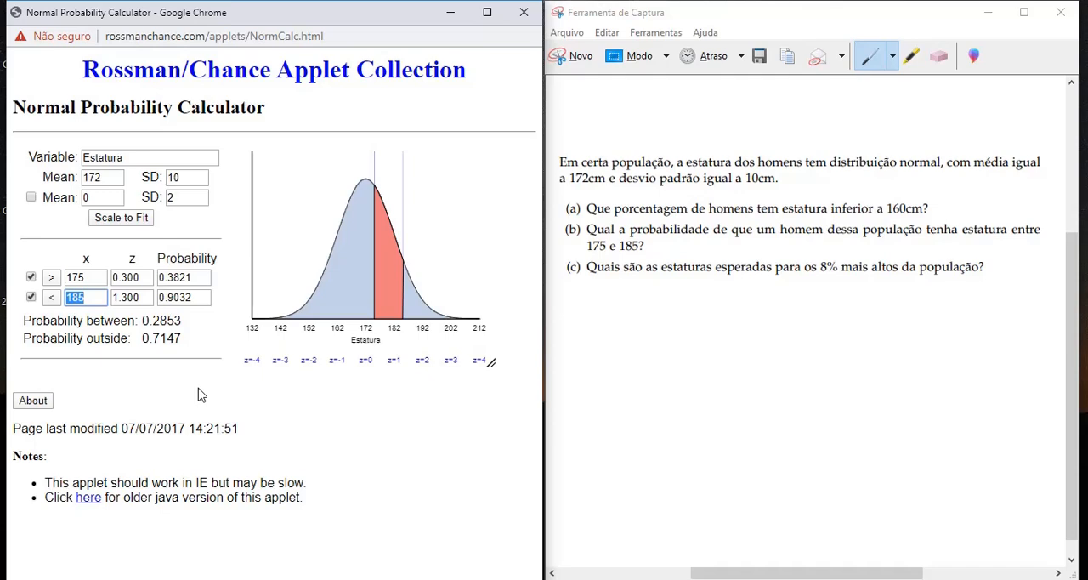
# - Disable the second bound and find the height with an upper-tail probability of 0.08, checking its z-score
pyautogui.click(32, 298)
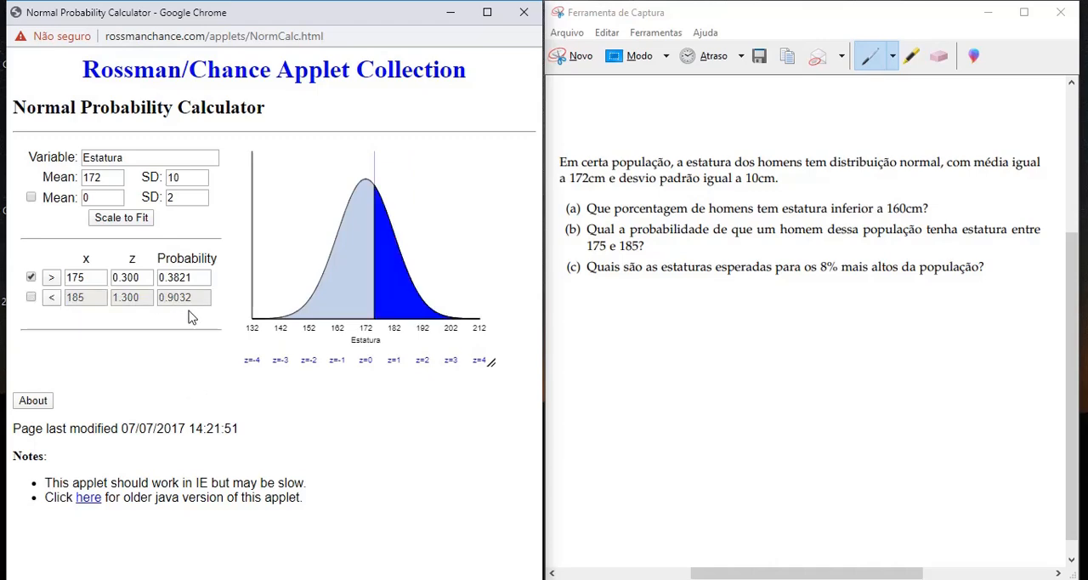
pyautogui.moveTo(196, 278); pyautogui.dragTo(158, 277)
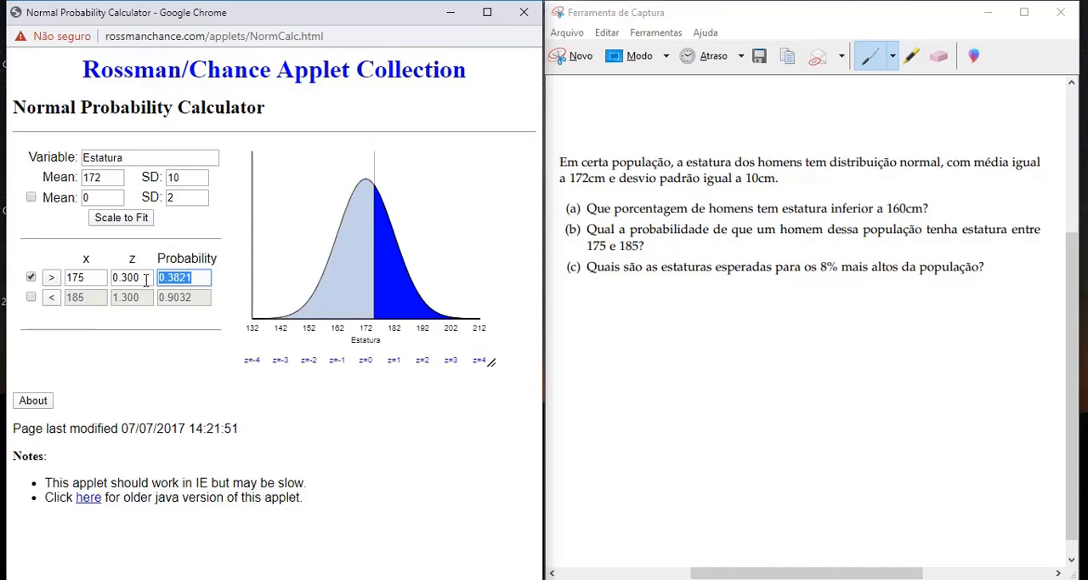
pyautogui.moveTo(148, 278); pyautogui.dragTo(66, 279)
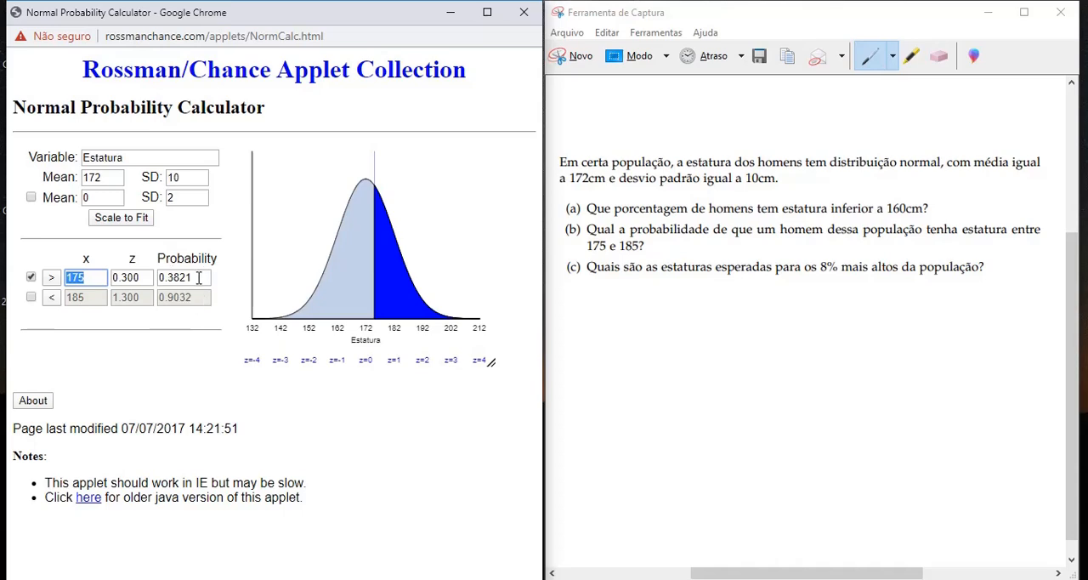
pyautogui.moveTo(206, 278); pyautogui.dragTo(159, 278)
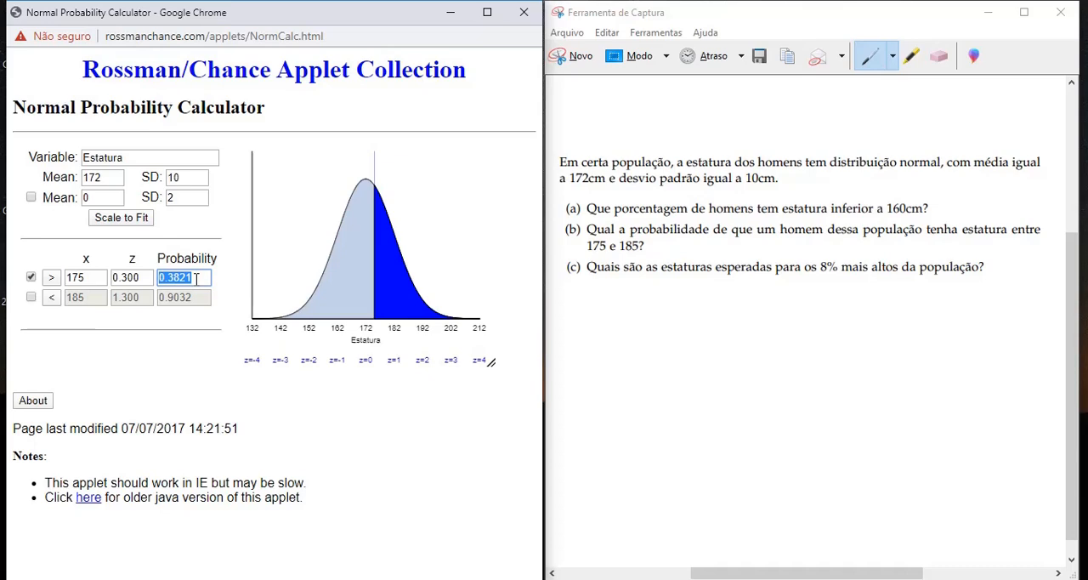
pyautogui.write('0.08')
pyautogui.press('Return')
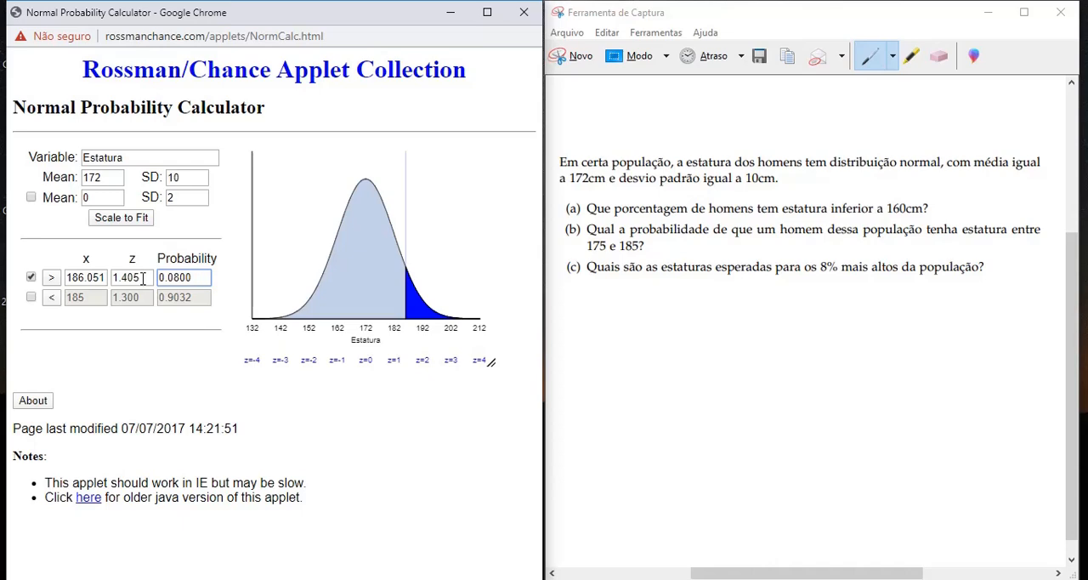
pyautogui.moveTo(143, 278); pyautogui.dragTo(114, 278)
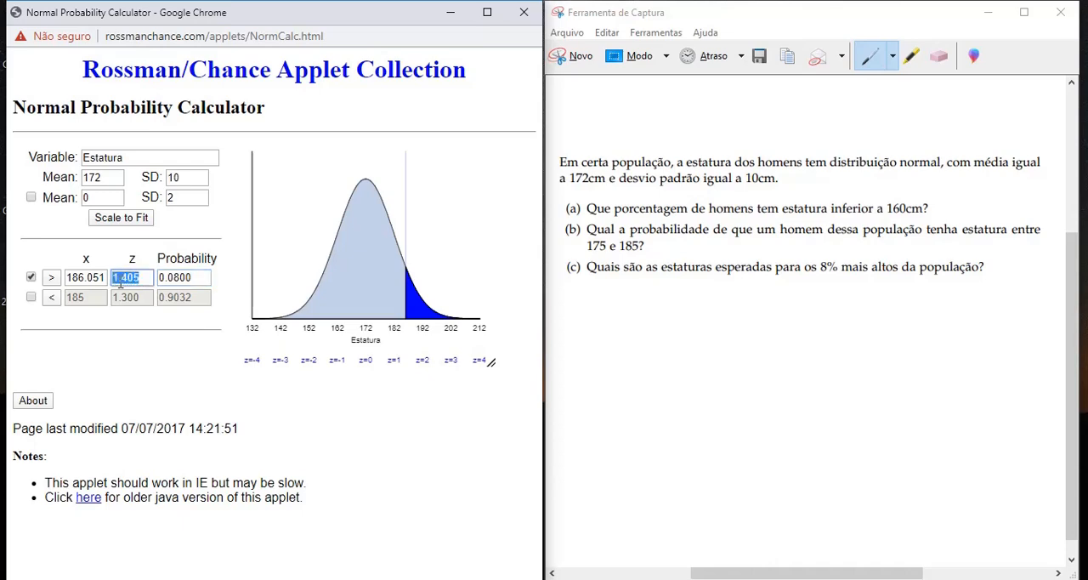